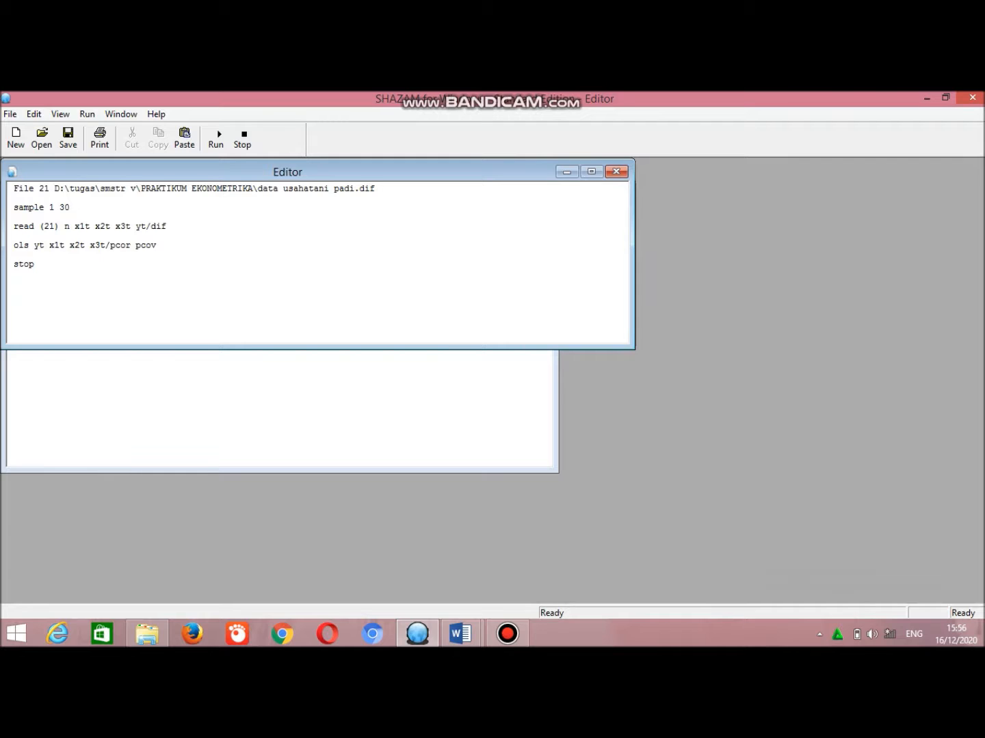
Step: Run the OLS script on the usahatani padi data and review the regression output from beginning to end
{"action": "left_click", "coordinate": [216, 139]}
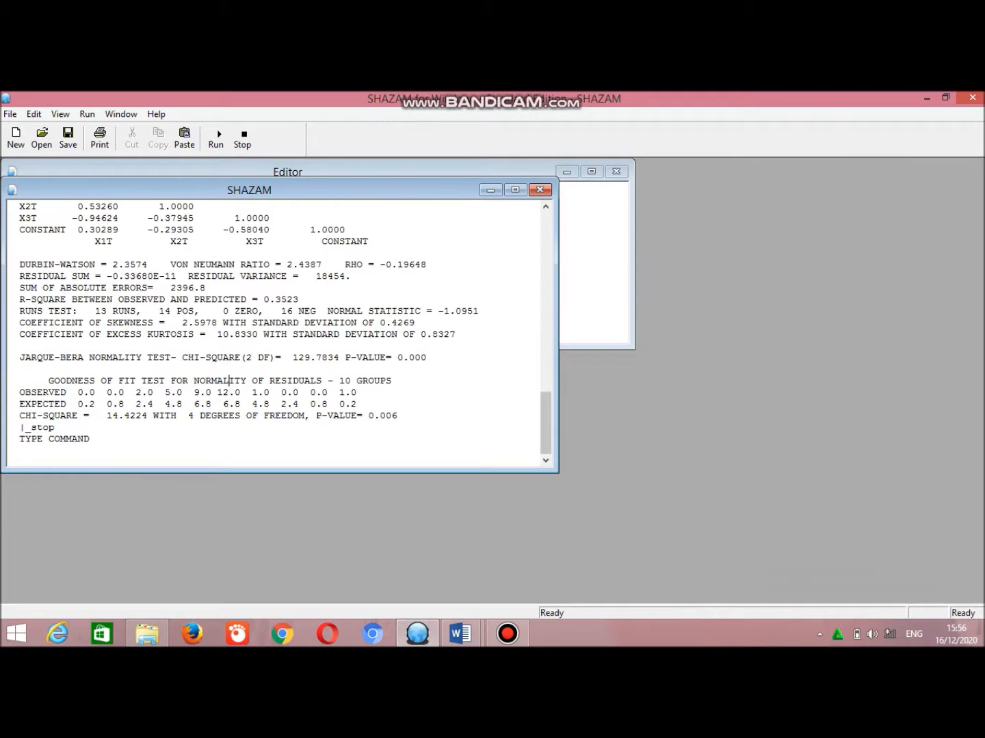
{"action": "scroll", "coordinate": [230, 381], "scroll_direction": "up", "scroll_amount": 10}
{"action": "scroll", "coordinate": [240, 329], "scroll_direction": "up", "scroll_amount": 5}
{"action": "scroll", "coordinate": [274, 334], "scroll_direction": "up", "scroll_amount": 9}
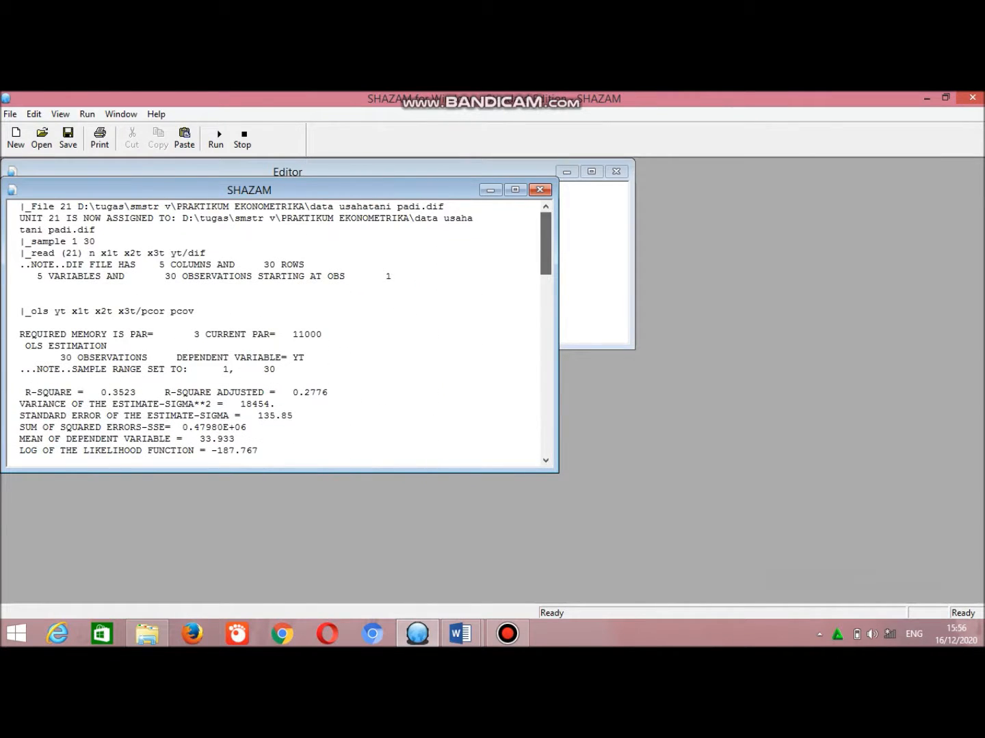
{"action": "scroll", "coordinate": [285, 335], "scroll_direction": "down", "scroll_amount": 1}
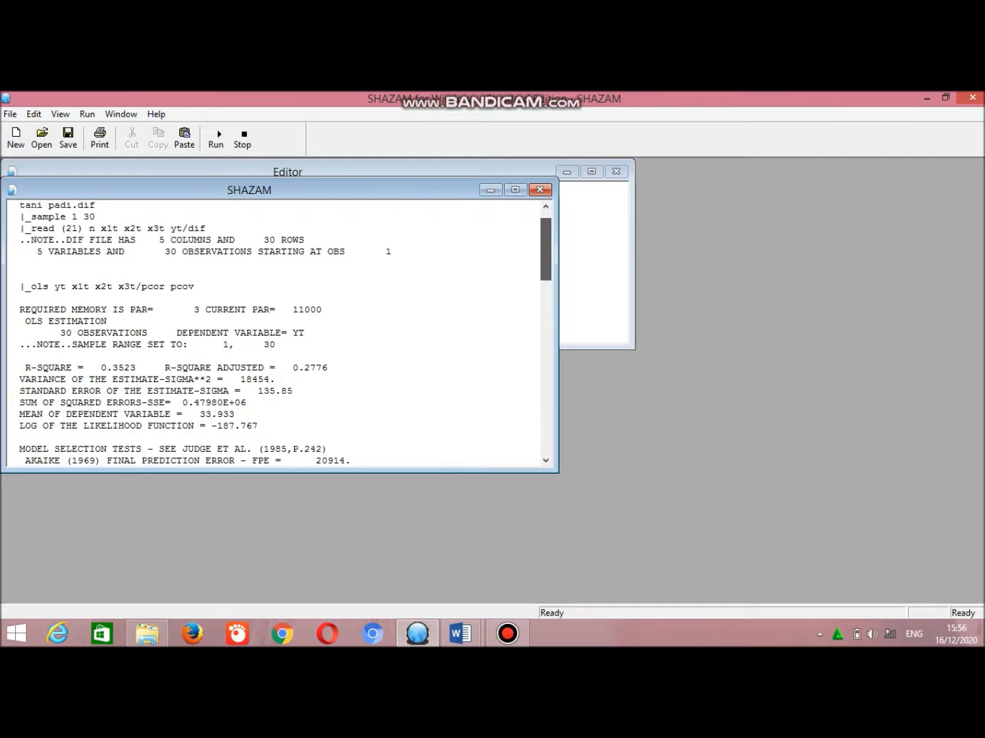
{"action": "scroll", "coordinate": [286, 334], "scroll_direction": "down", "scroll_amount": 15}
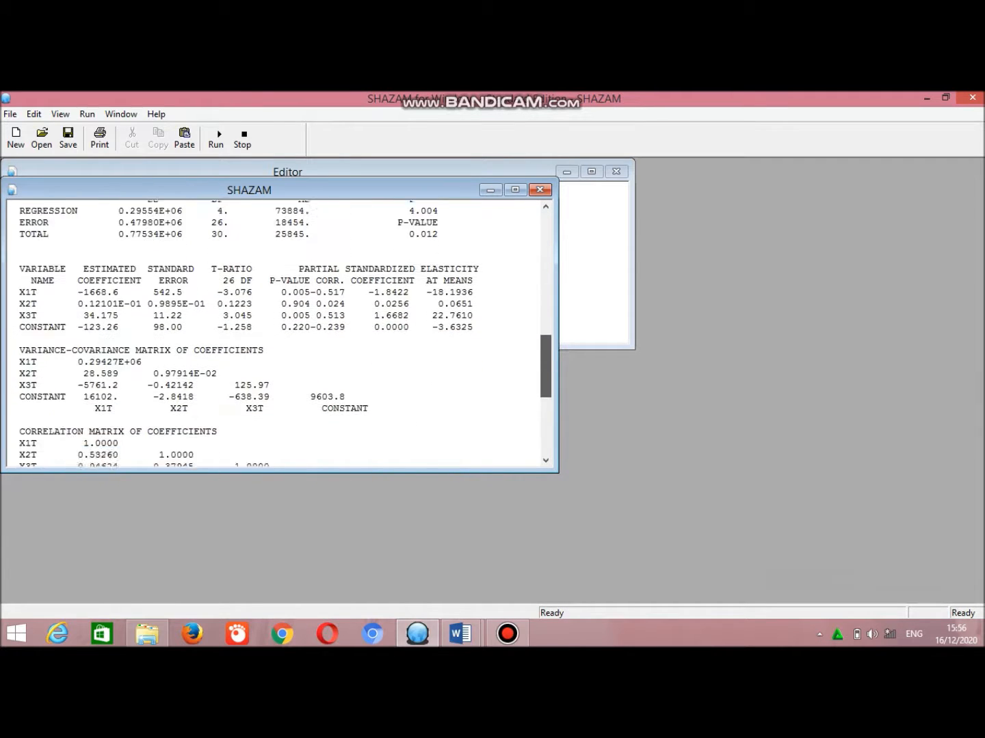
{"action": "scroll", "coordinate": [286, 334], "scroll_direction": "down", "scroll_amount": 4}
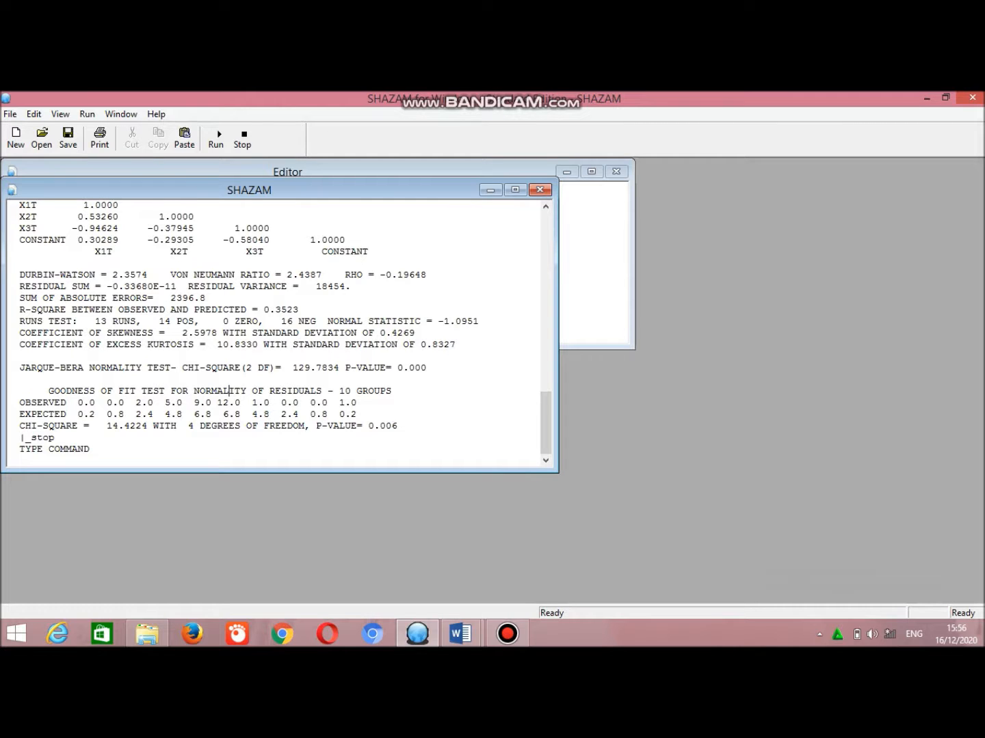
Step: Copy the whole command script from the editor and switch to the blank Word document
{"action": "left_click", "coordinate": [593, 288]}
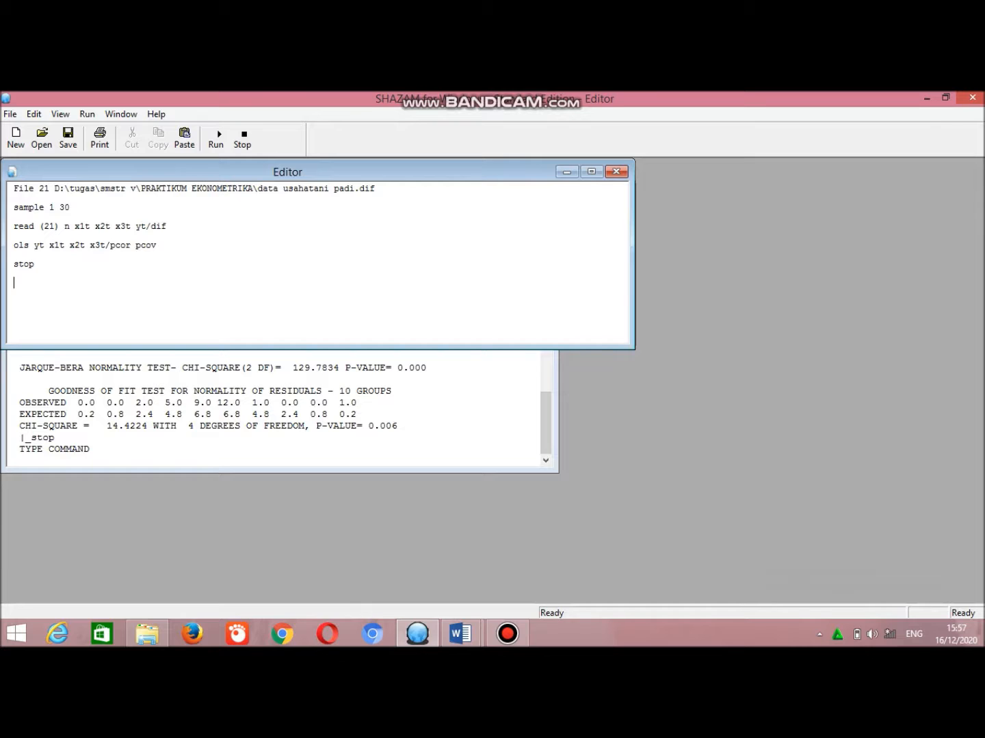
{"action": "key", "text": "ctrl+a"}
{"action": "key", "text": "ctrl+c"}
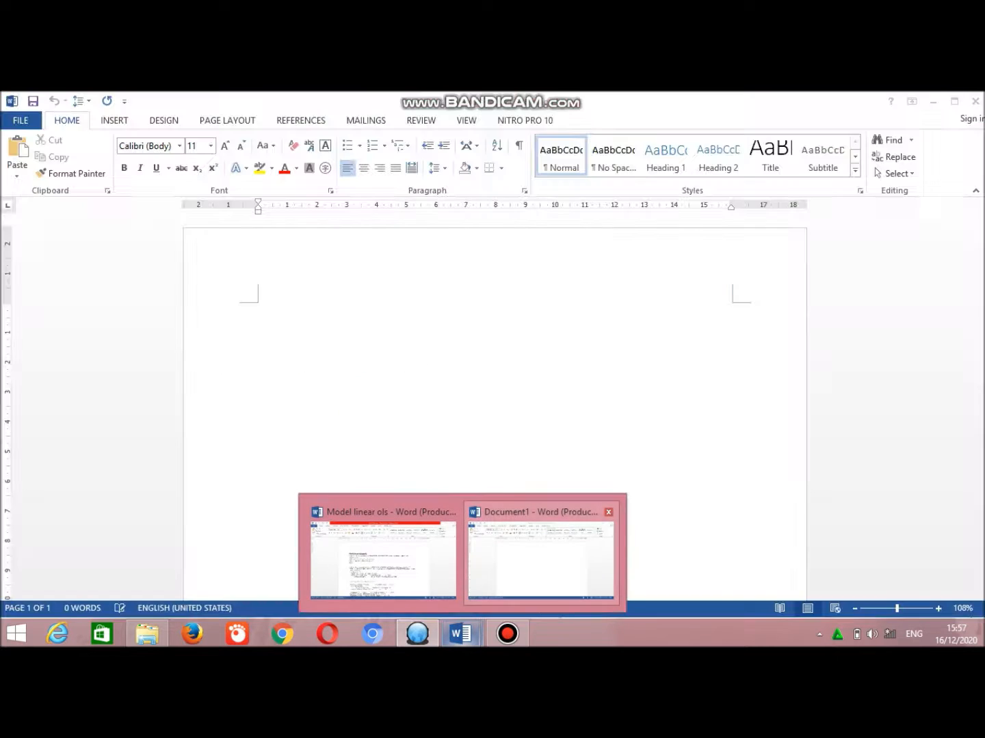
{"action": "left_click", "coordinate": [541, 547]}
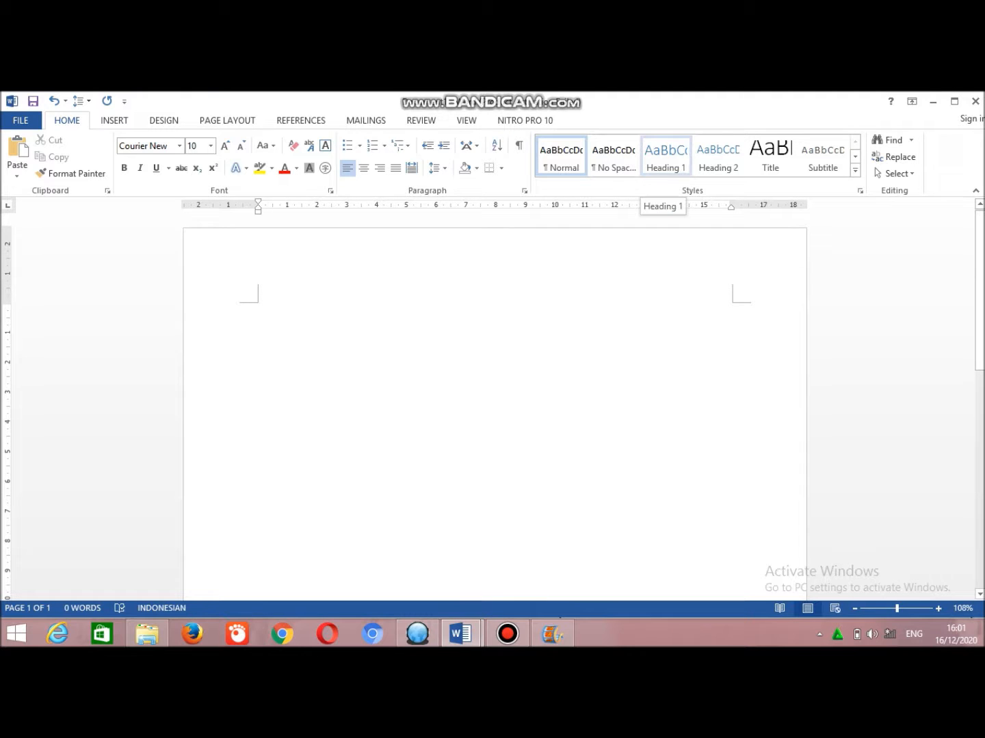
Step: Enter the heading "Model Linear Berganda" and paste the copied command script on the line below it
{"action": "type", "text": "Model"}
{"action": "type", "text": " 1"}
{"action": "key", "text": "BackSpace"}
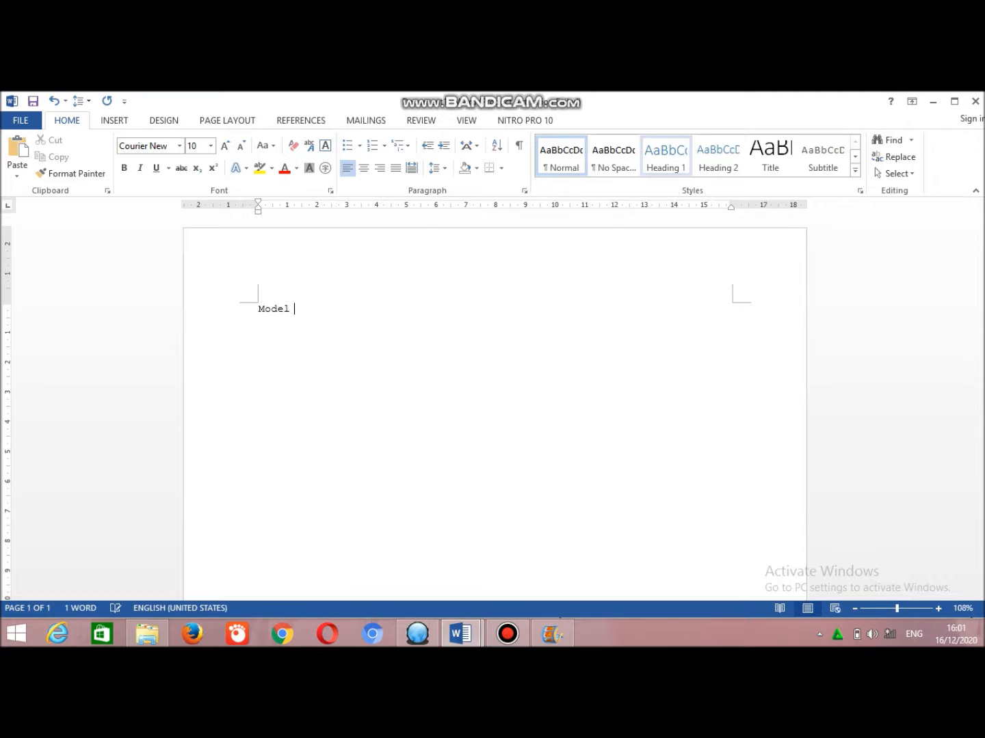
{"action": "type", "text": "Linear Berganda"}
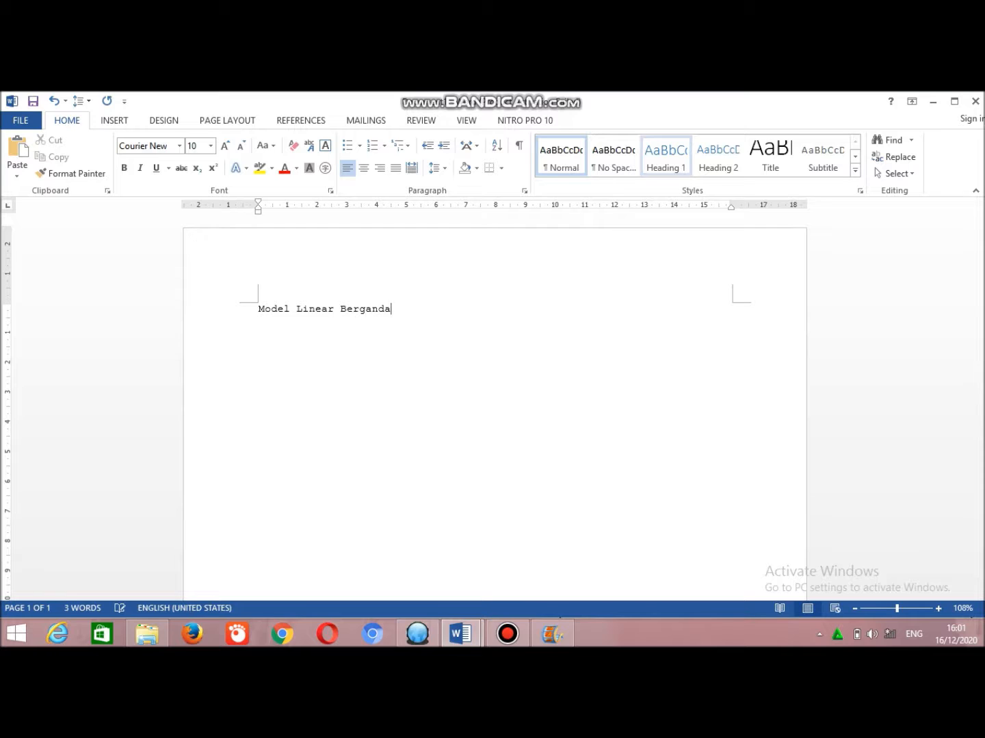
{"action": "key", "text": "Return"}
{"action": "key", "text": "ctrl+v"}
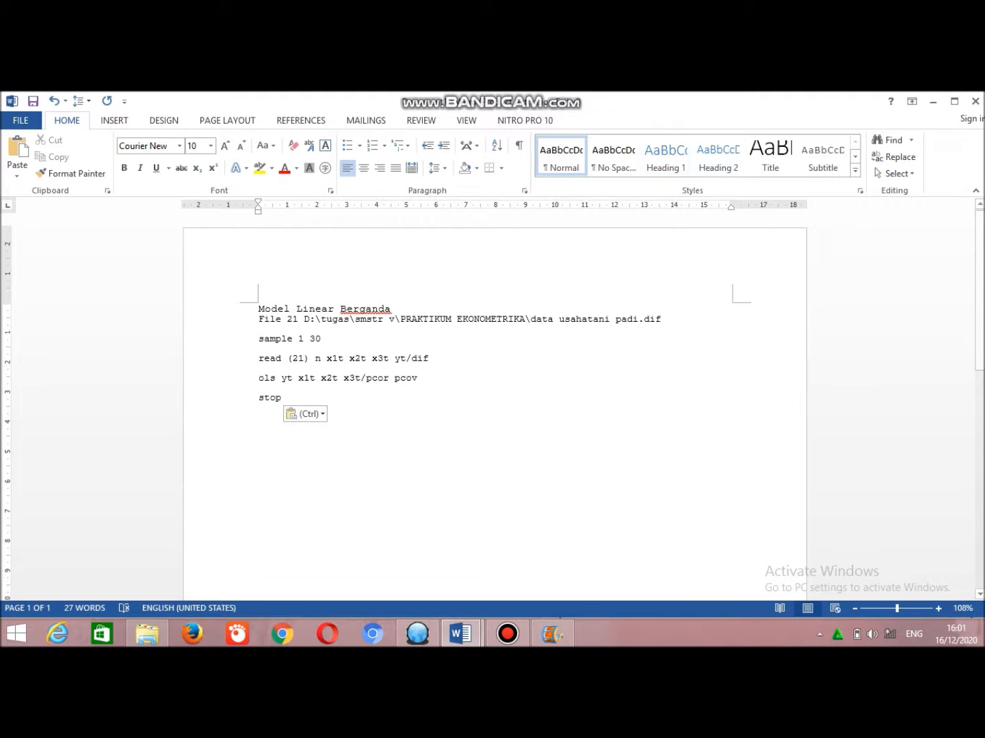
Step: Copy the complete OLS output from SHAZAM and paste it below the script in the Word document
{"action": "key", "text": "alt+Tab"}
{"action": "left_click", "coordinate": [252, 426]}
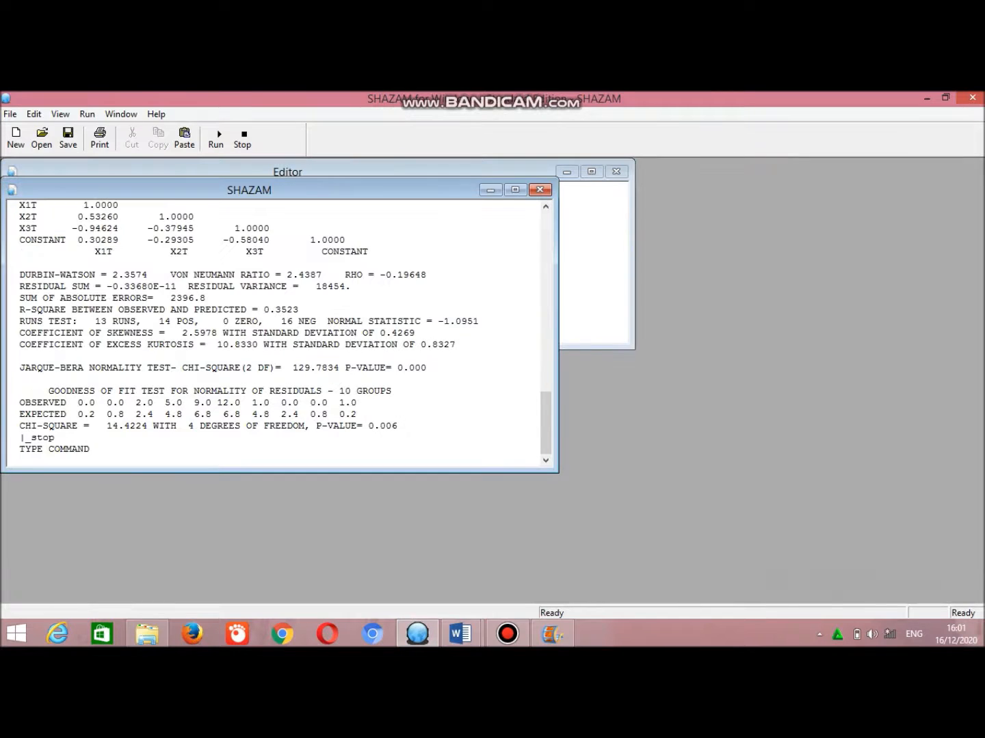
{"action": "key", "text": "ctrl+a"}
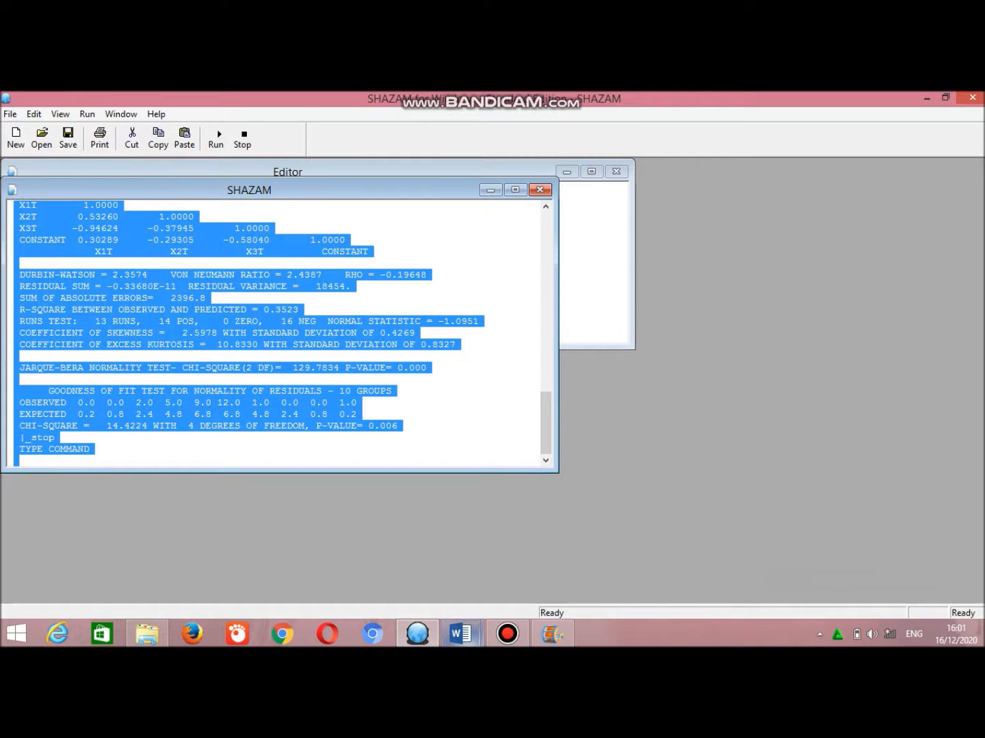
{"action": "left_click", "coordinate": [461, 633]}
{"action": "left_click", "coordinate": [380, 554]}
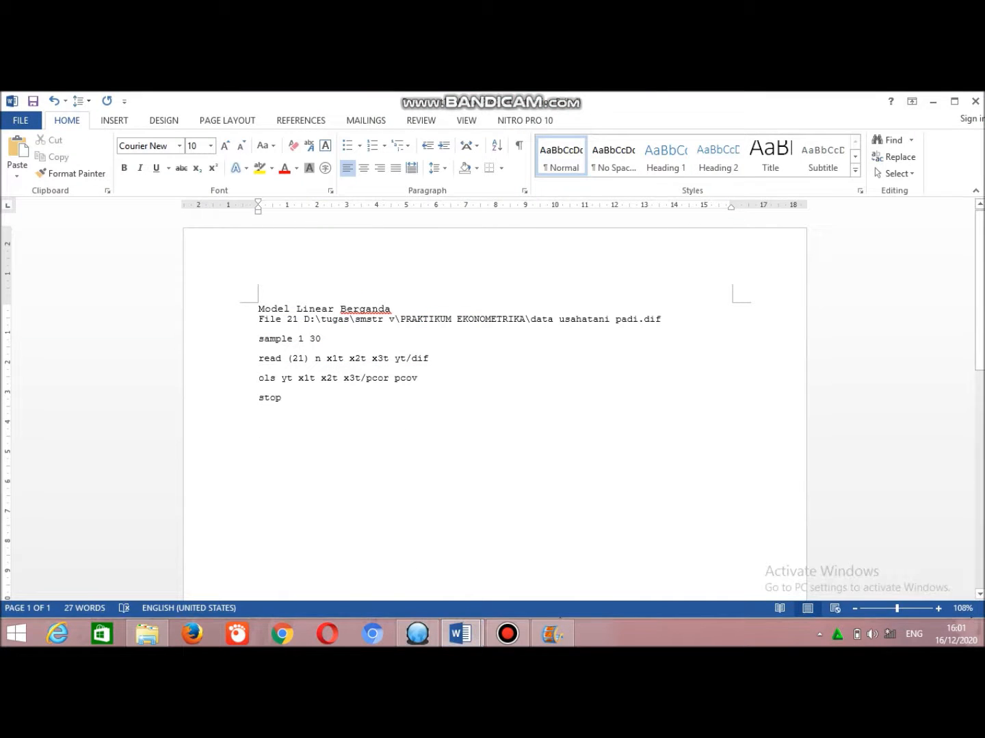
{"action": "key", "text": "ctrl+v"}
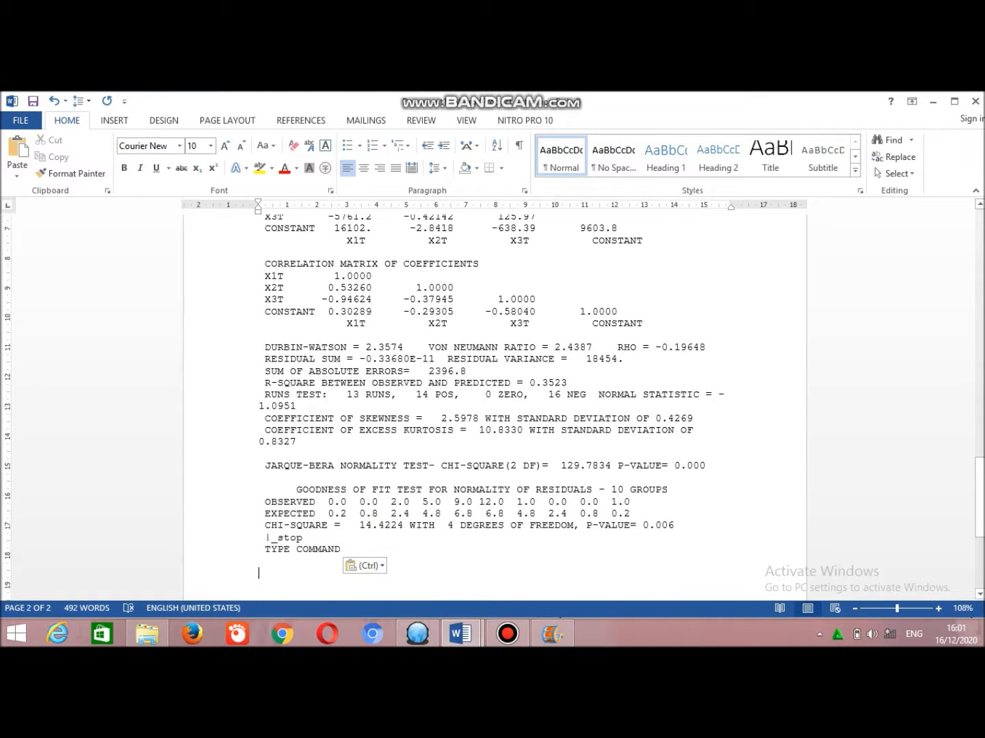
Step: Set the font size to 9 for all the pasted script and output text below the heading
{"action": "left_click_drag", "start_coordinate": [979, 499], "coordinate": [979, 549]}
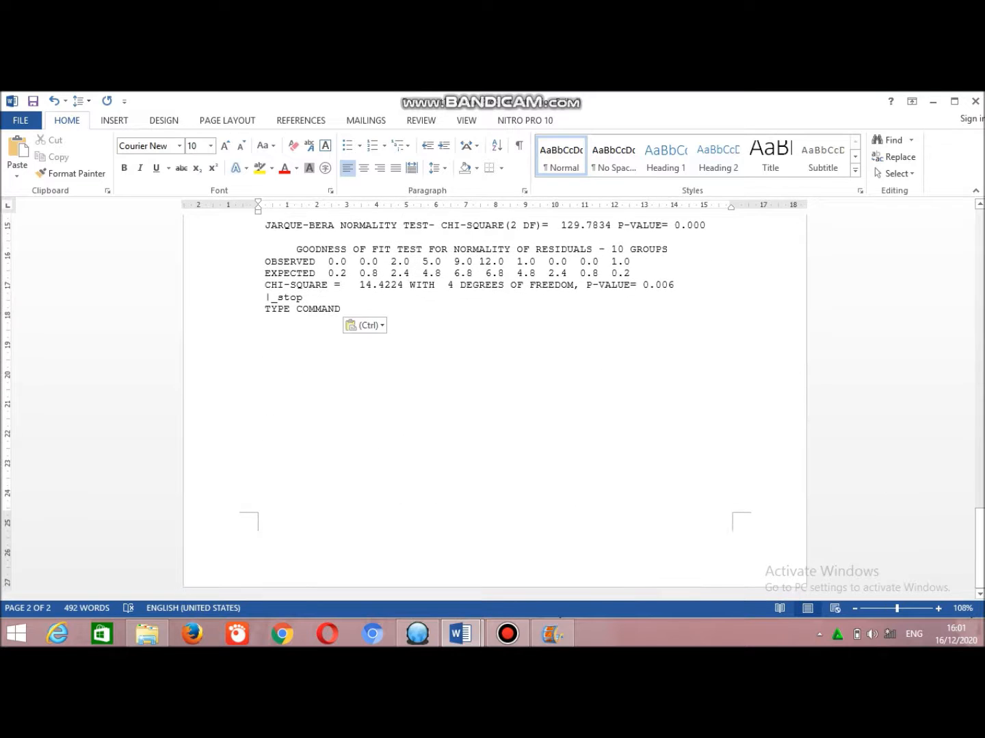
{"action": "left_click_drag", "start_coordinate": [346, 309], "coordinate": [260, 315]}
{"action": "key", "text": "ctrl+v"}
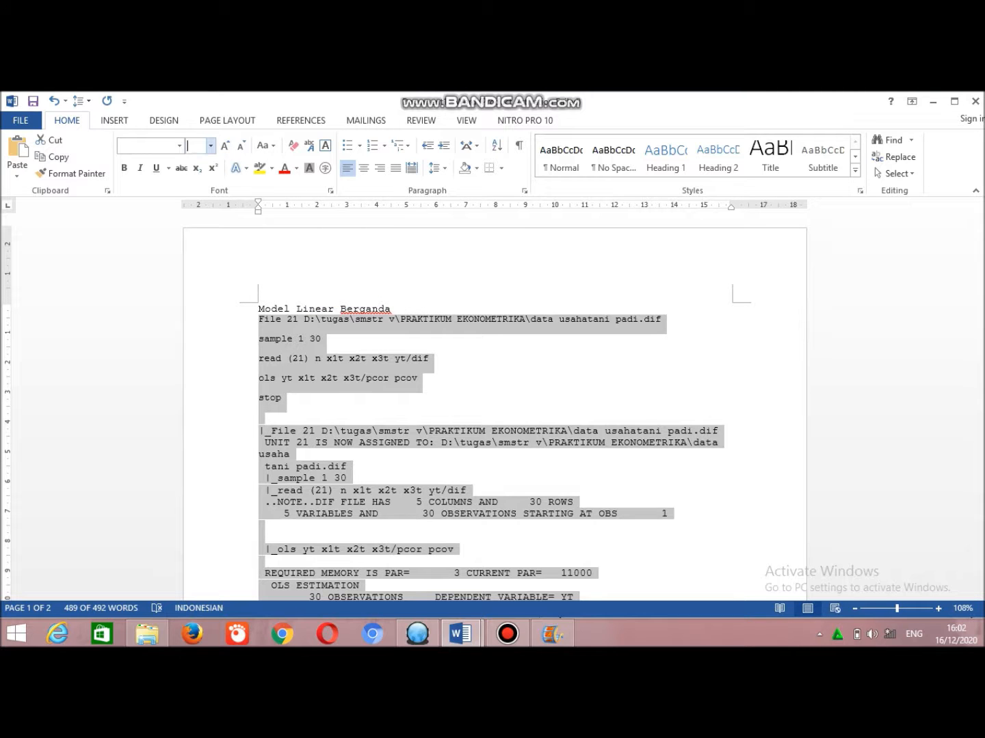
{"action": "left_click", "coordinate": [211, 145]}
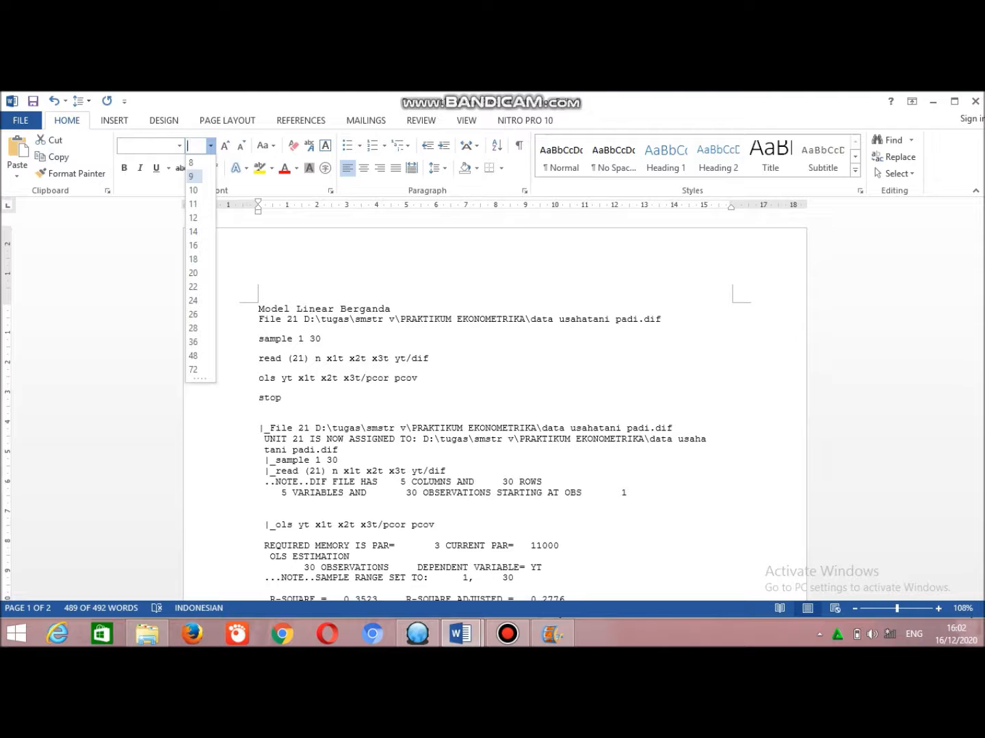
{"action": "left_click", "coordinate": [193, 176]}
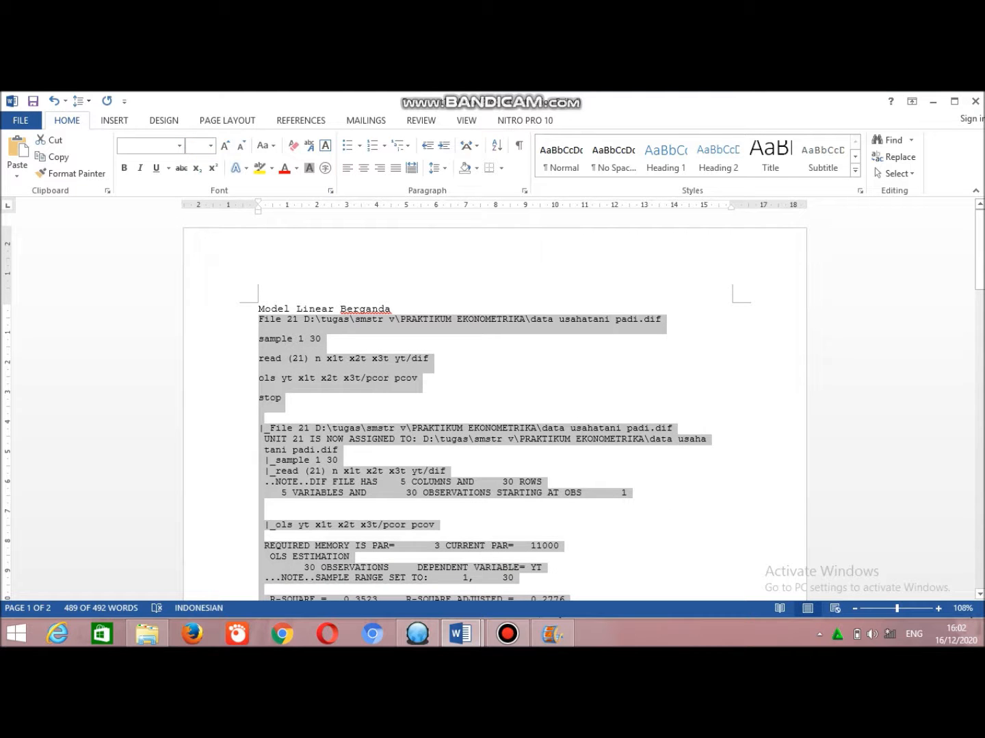
{"action": "left_click_drag", "start_coordinate": [979, 280], "coordinate": [980, 533]}
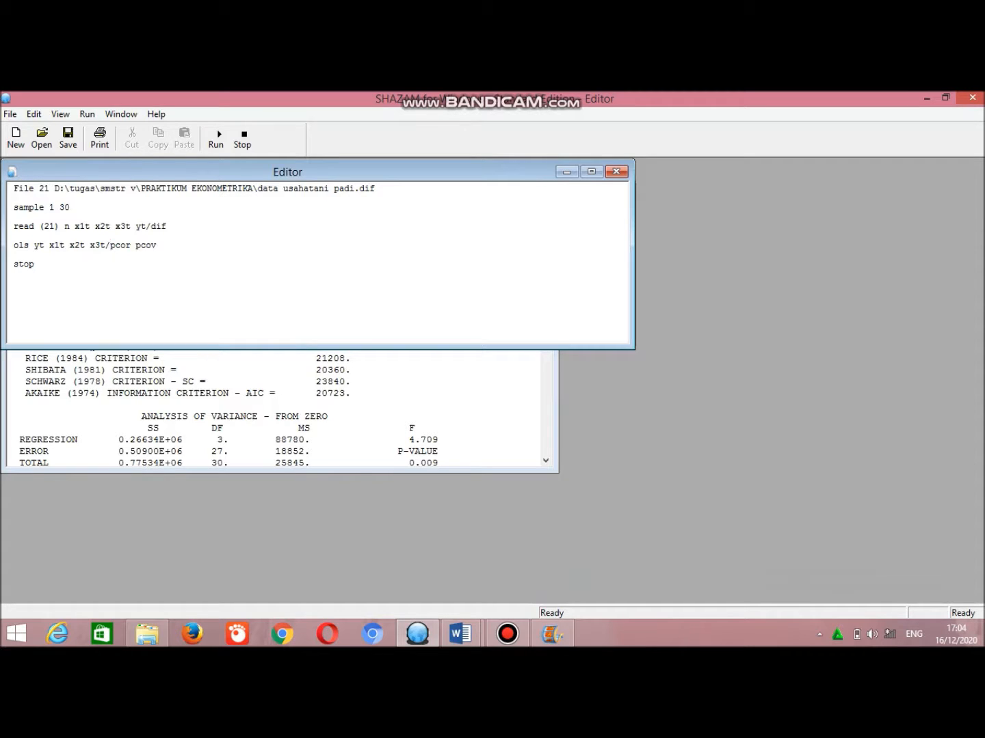
Step: In SHAZAM, add the nocons option before pcor in the ols command and run the script
{"action": "type", "text": "nocons"}
{"action": "left_click", "coordinate": [216, 138]}
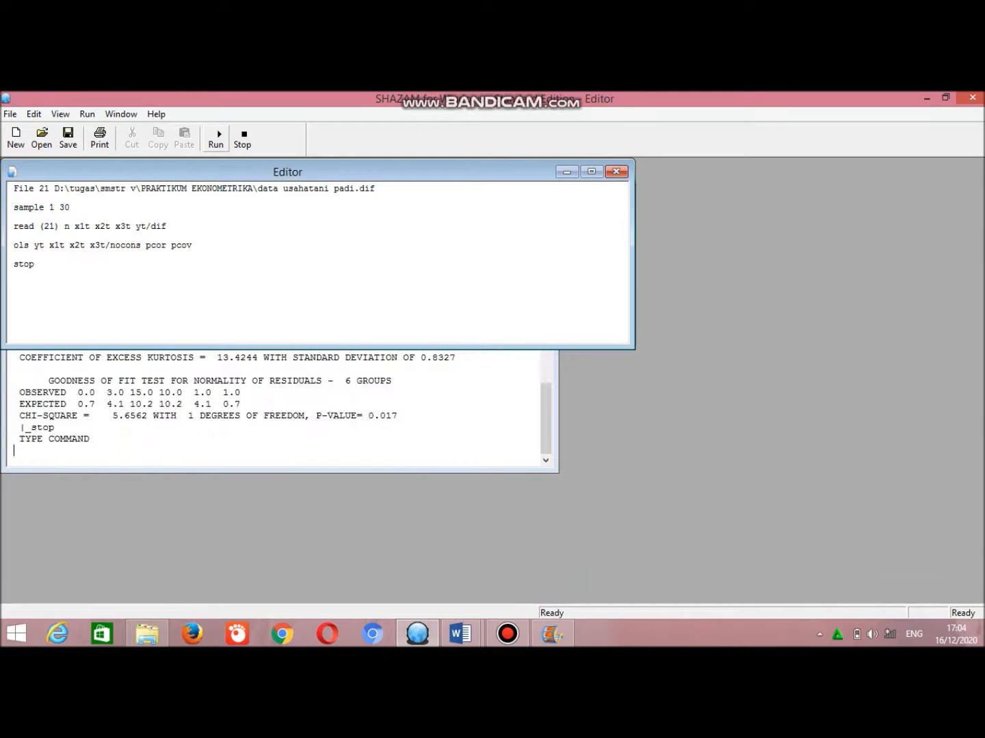
Step: Examine the coefficient table in the no-constant output and the corresponding table in the Word document, highlighting each one
{"action": "left_click", "coordinate": [230, 381]}
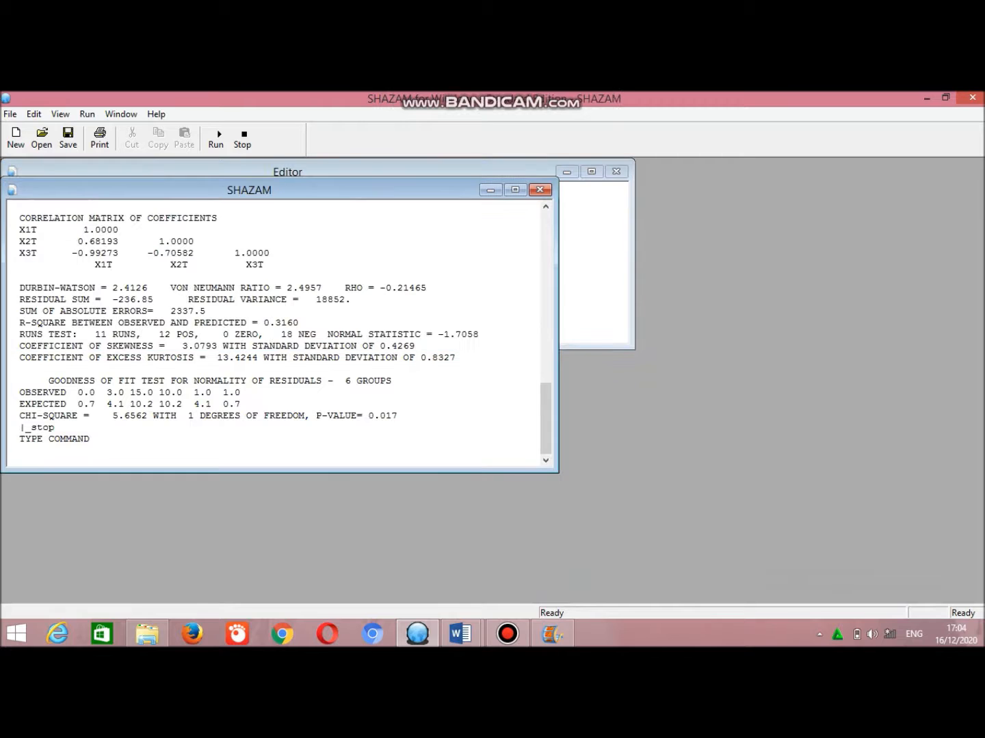
{"action": "scroll", "coordinate": [274, 329], "scroll_direction": "up", "scroll_amount": 6}
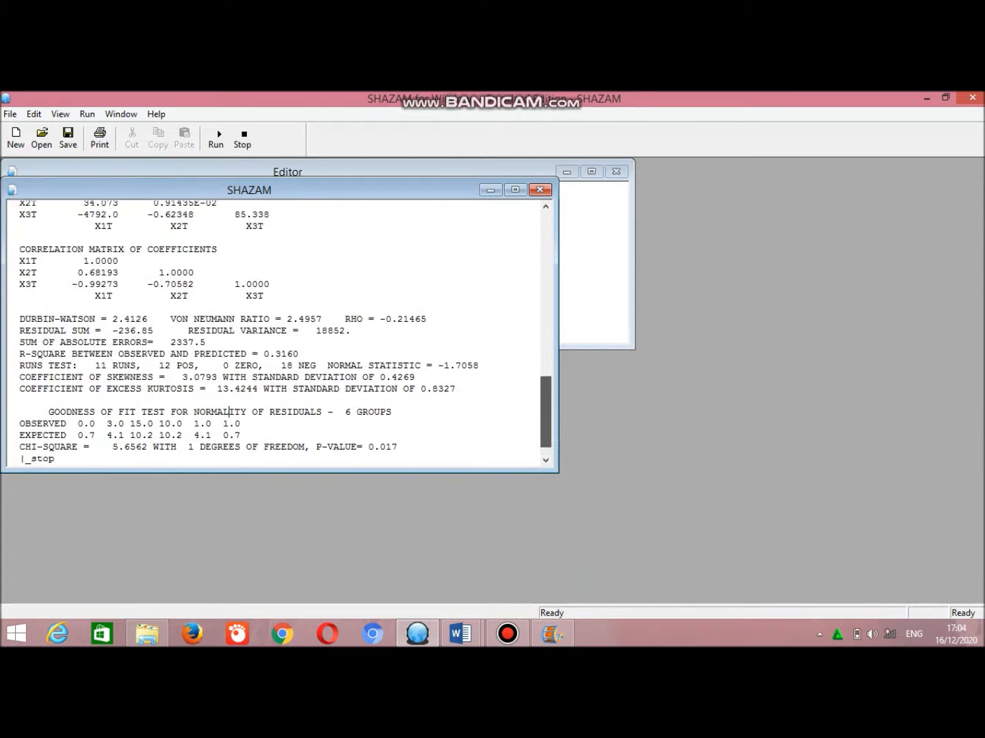
{"action": "scroll", "coordinate": [274, 329], "scroll_direction": "up", "scroll_amount": 2}
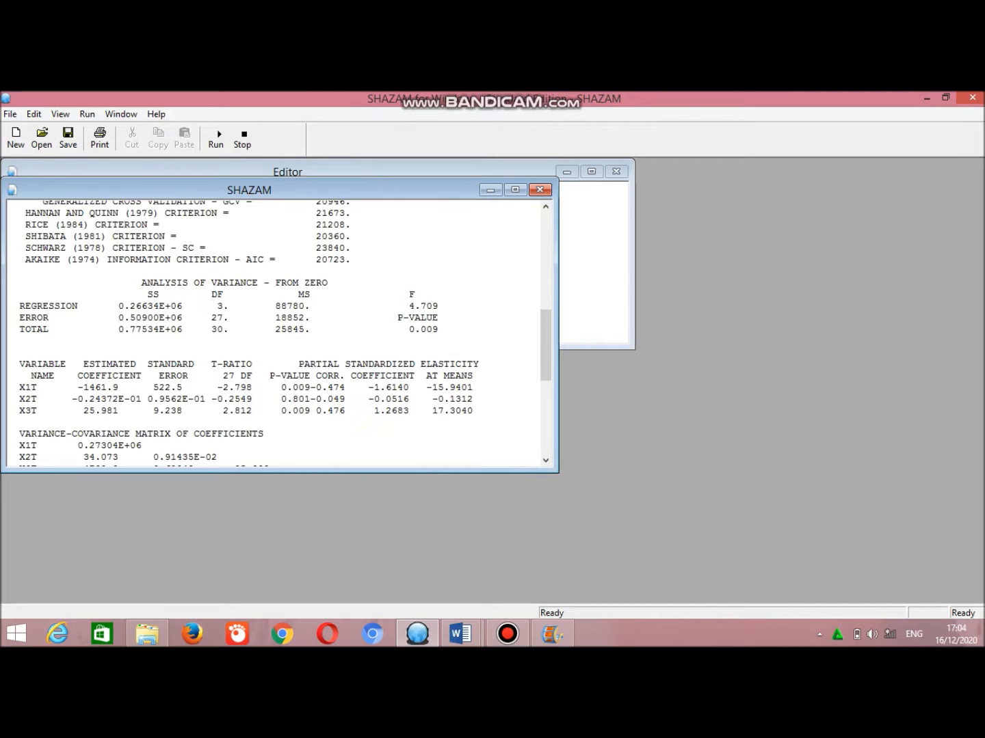
{"action": "left_click_drag", "start_coordinate": [474, 409], "coordinate": [20, 364]}
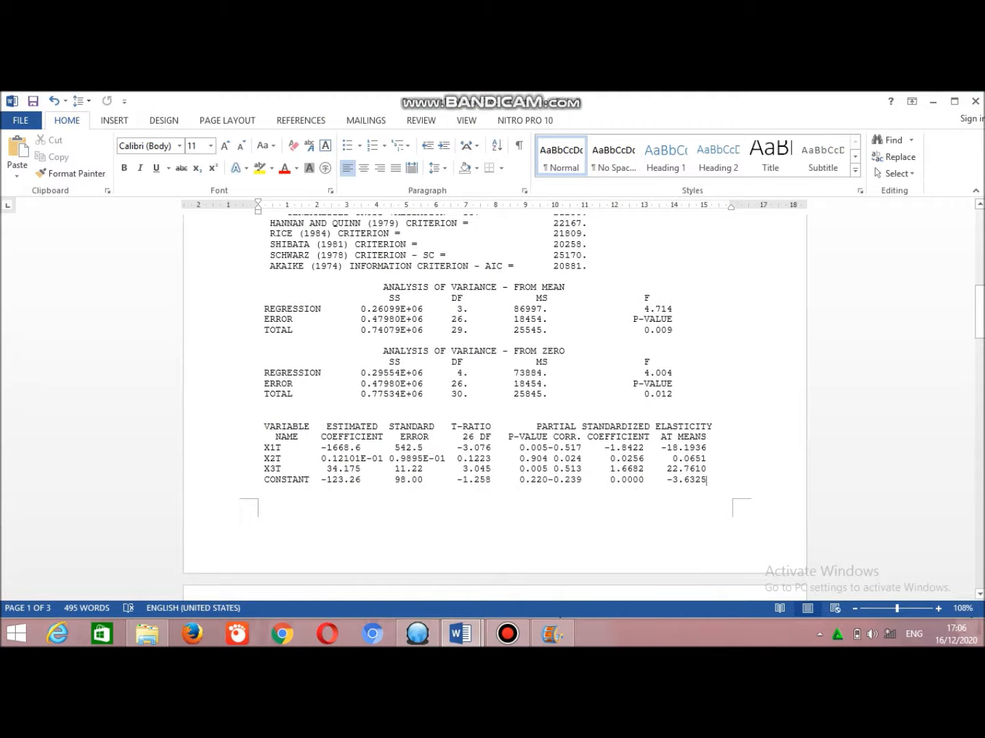
{"action": "left_click_drag", "start_coordinate": [710, 482], "coordinate": [262, 426]}
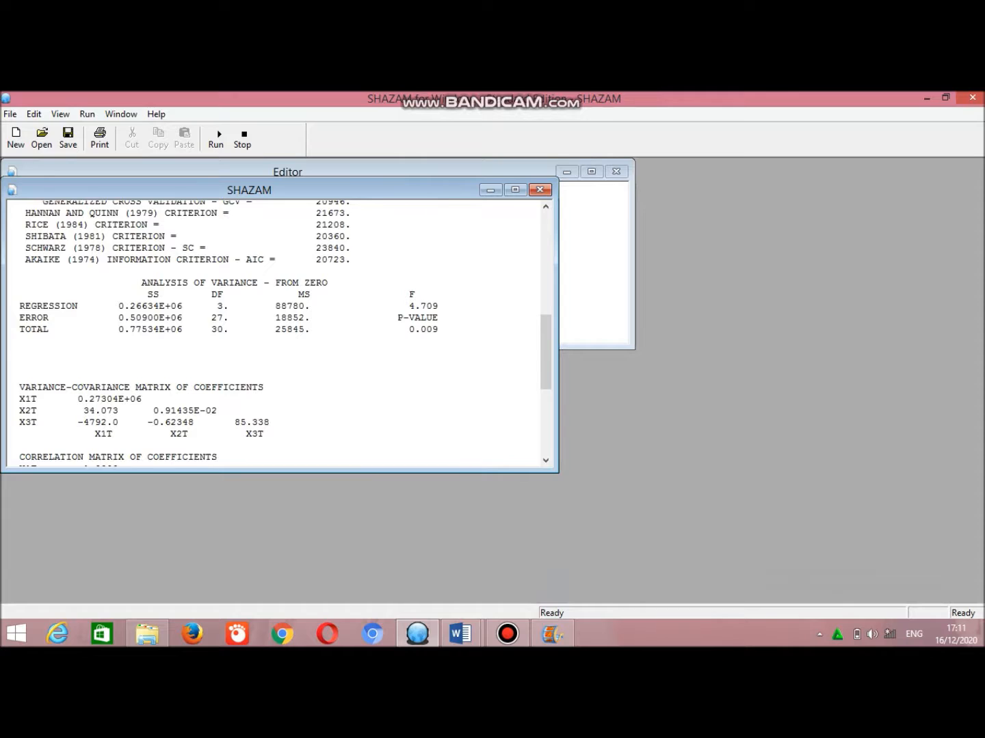
Step: Copy the nocons script from the SHAZAM editor and paste it under the "Model Tanpa konstanta" heading in Word
{"action": "left_click", "coordinate": [594, 274]}
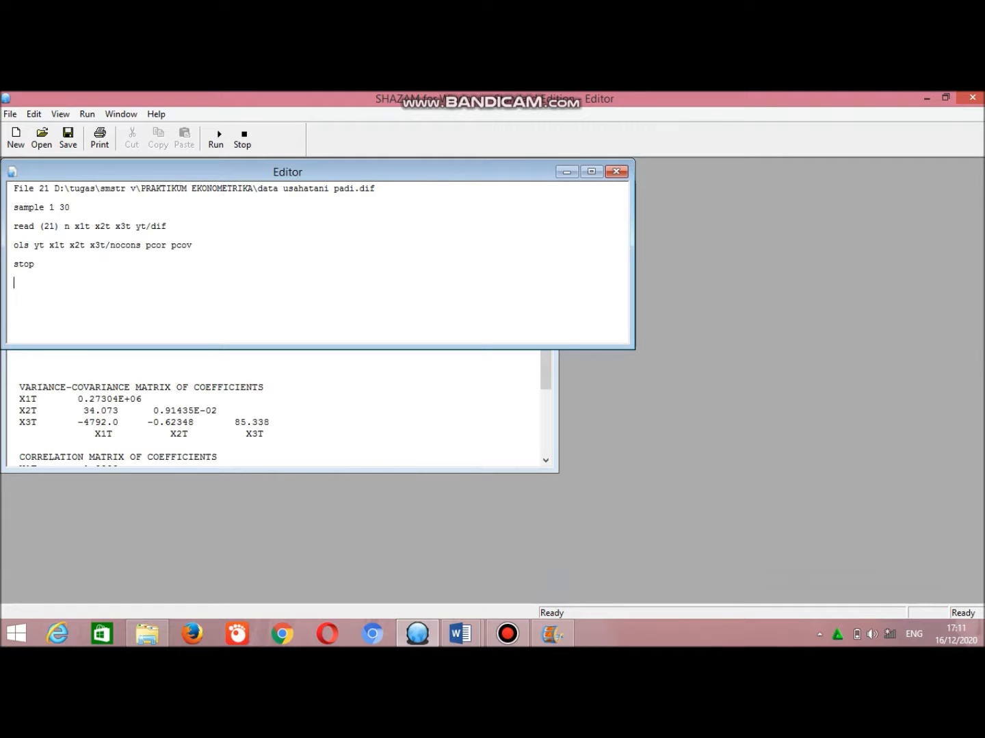
{"action": "key", "text": "ctrl+a"}
{"action": "key", "text": "ctrl+c"}
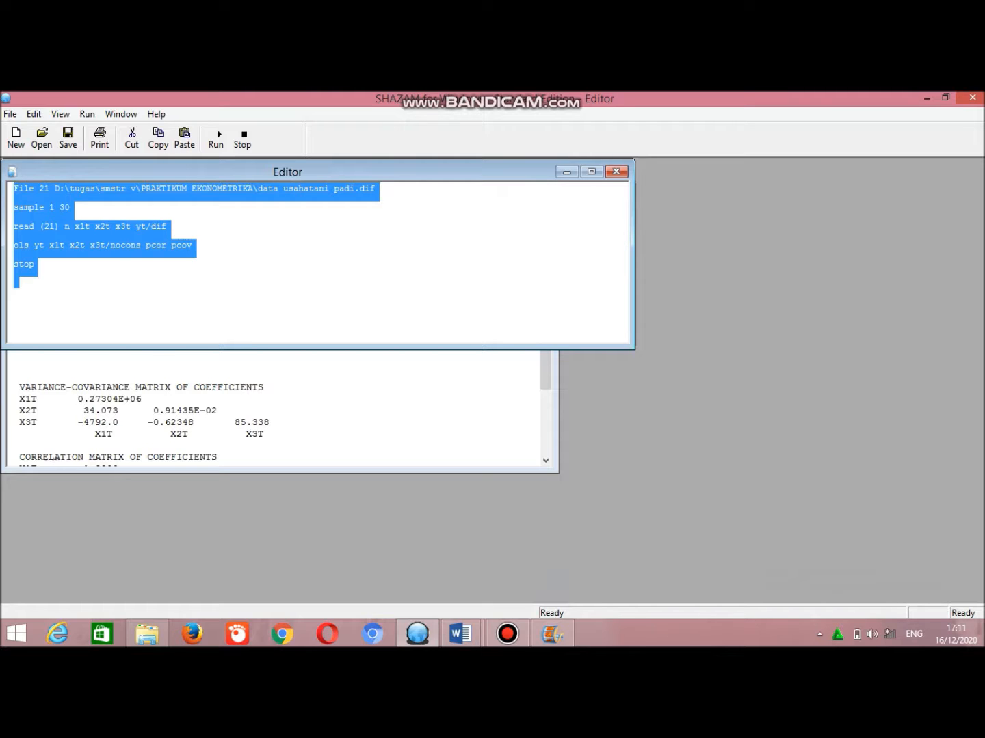
{"action": "mouse_move", "coordinate": [461, 634]}
{"action": "left_click", "coordinate": [540, 568]}
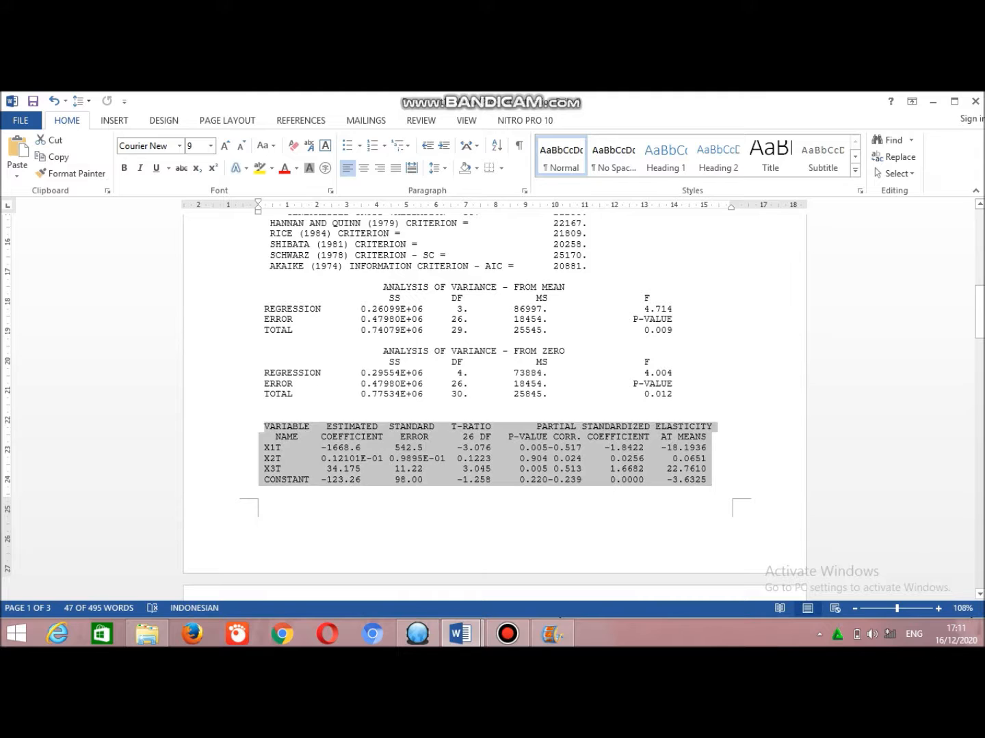
{"action": "left_click_drag", "start_coordinate": [981, 323], "coordinate": [979, 477]}
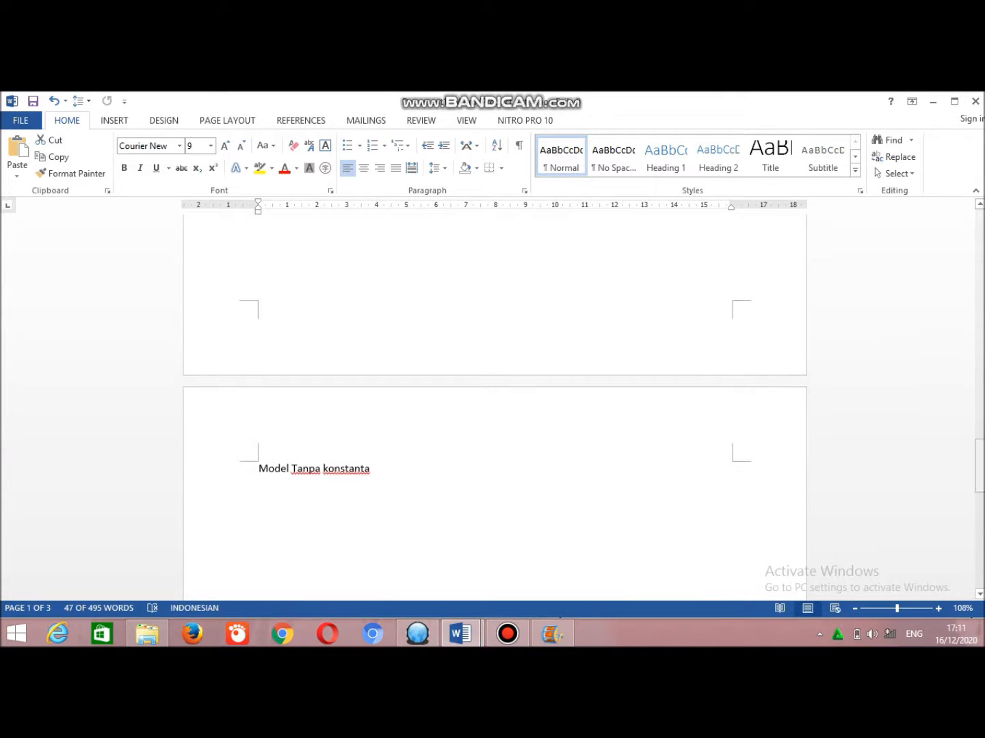
{"action": "left_click", "coordinate": [260, 491]}
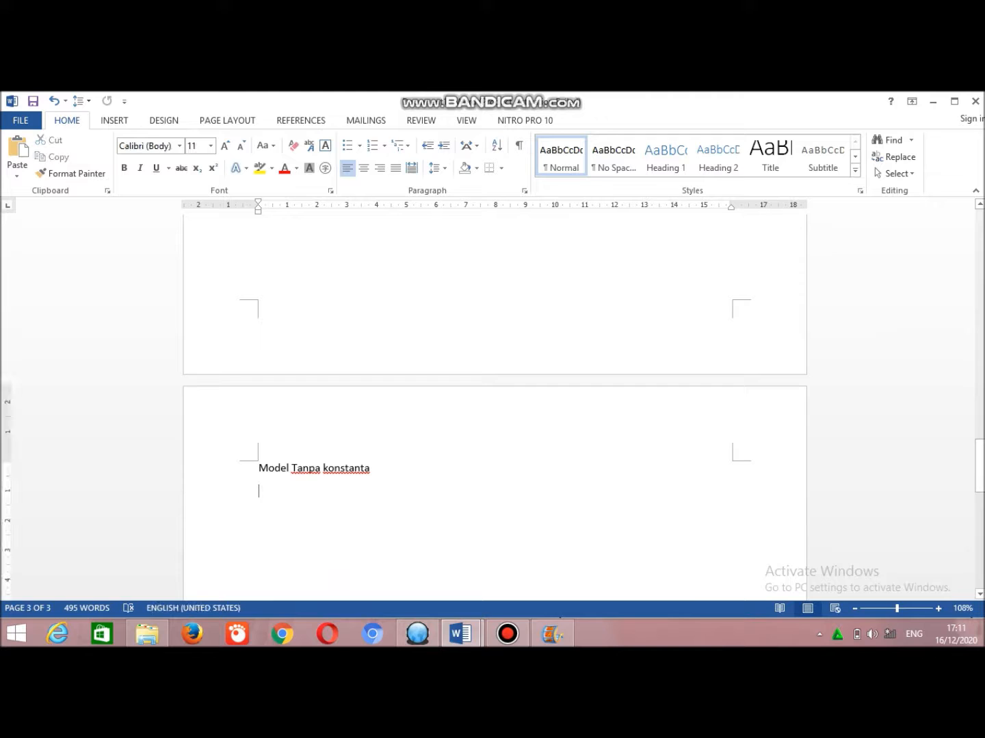
{"action": "key", "text": "ctrl+v"}
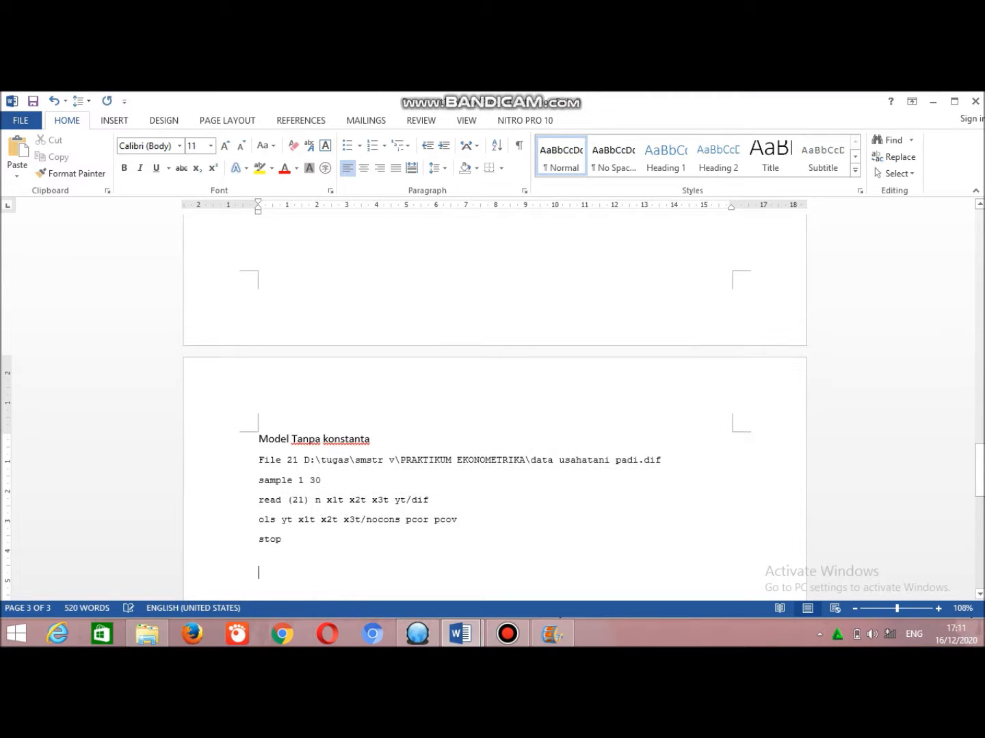
Step: Copy the complete no-constant regression output from the SHAZAM output window and paste it below the nocons script in Word
{"action": "mouse_move", "coordinate": [417, 634]}
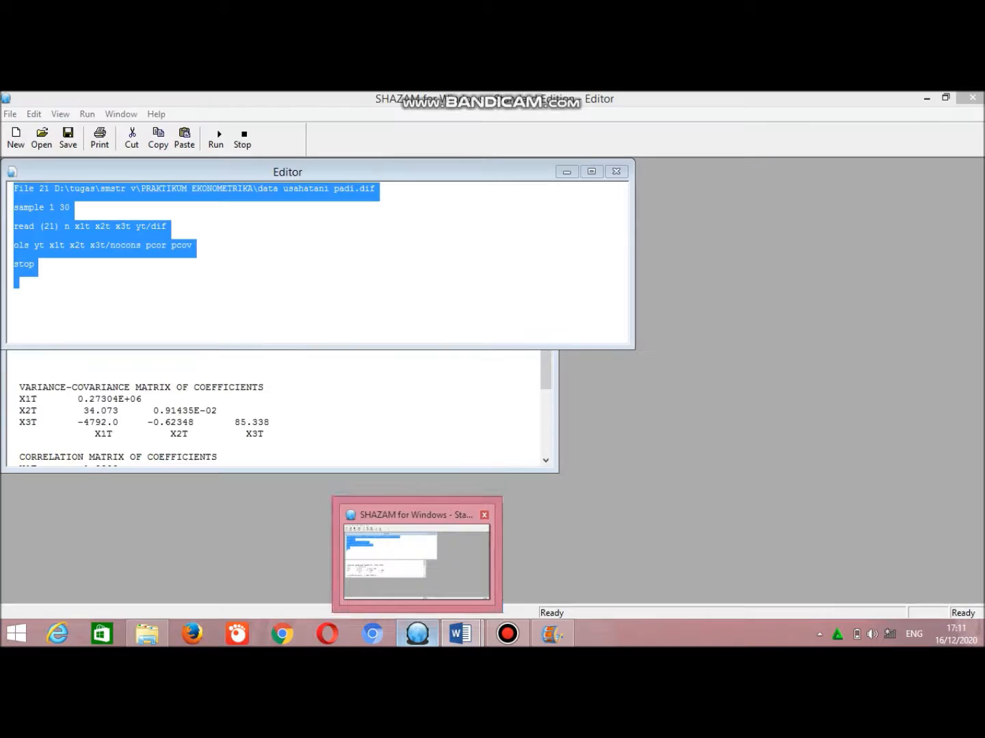
{"action": "left_click", "coordinate": [417, 564]}
{"action": "left_click", "coordinate": [218, 435]}
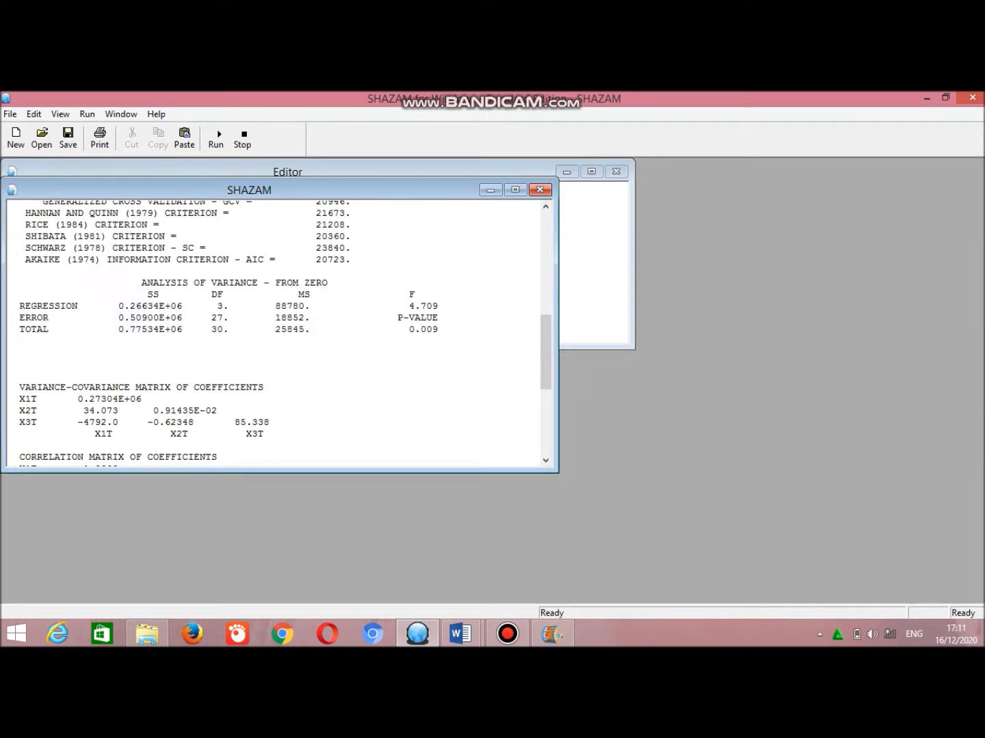
{"action": "key", "text": "ctrl+a"}
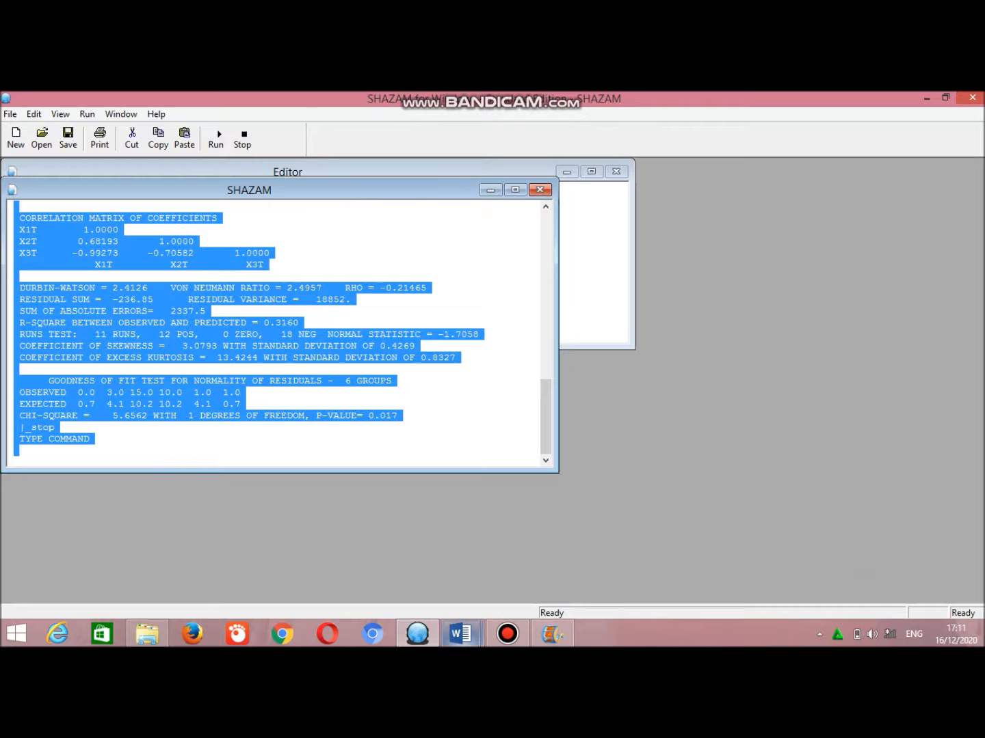
{"action": "mouse_move", "coordinate": [460, 634]}
{"action": "left_click", "coordinate": [383, 554]}
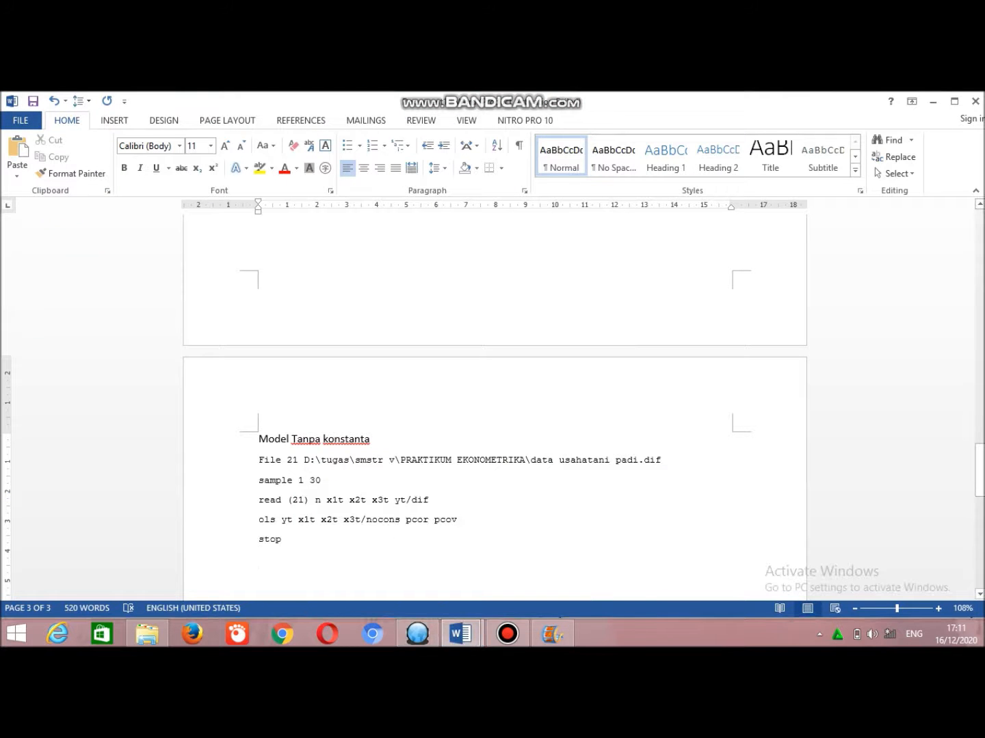
{"action": "key", "text": "ctrl+v"}
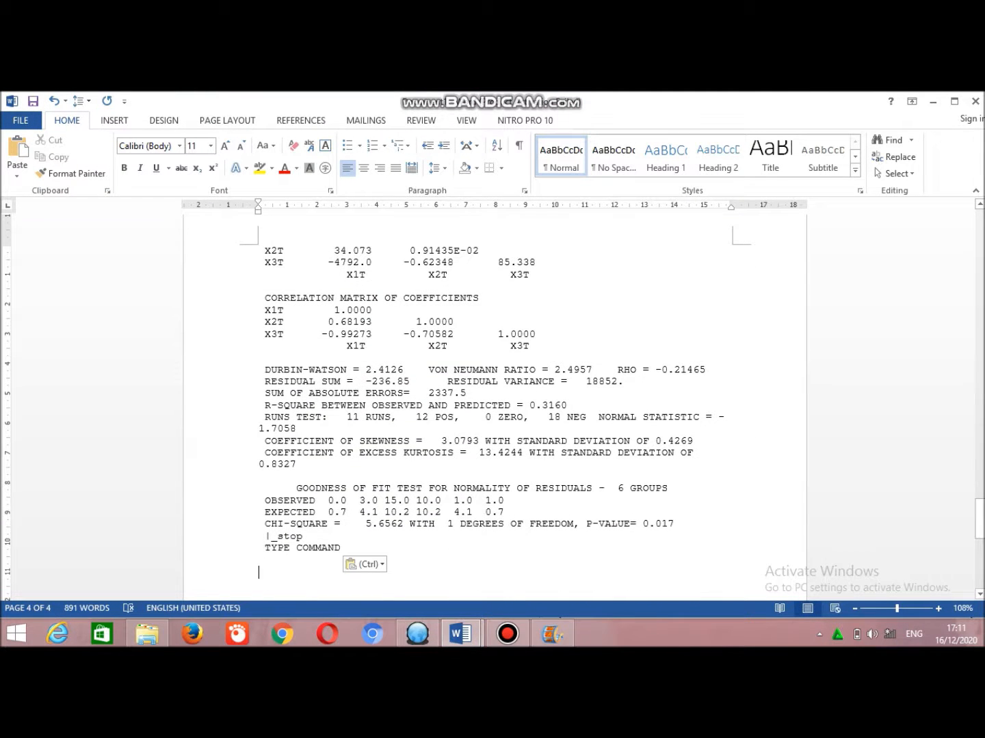
Step: Set the font size to 9 for the nocons script and regression output below the "Model Tanpa konstanta" heading
{"action": "key", "text": "shift+Up"}
{"action": "key", "text": "shift+Up"}
{"action": "key", "text": "shift+Up"}
{"action": "key", "text": "shift+Up"}
{"action": "key", "text": "shift+Up"}
{"action": "key", "text": "shift+Up"}
{"action": "key", "text": "shift+Up"}
{"action": "key", "text": "shift+Up"}
{"action": "key", "text": "shift+Up"}
{"action": "key", "text": "shift+Up"}
{"action": "key", "text": "shift+Up"}
{"action": "key", "text": "shift+Up"}
{"action": "key", "text": "shift+Up"}
{"action": "key", "text": "shift+Up"}
{"action": "key", "text": "shift+Up"}
{"action": "key", "text": "shift+Up"}
{"action": "key", "text": "shift+Up"}
{"action": "key", "text": "shift+Up"}
{"action": "key", "text": "shift+Up"}
{"action": "key", "text": "shift+Up"}
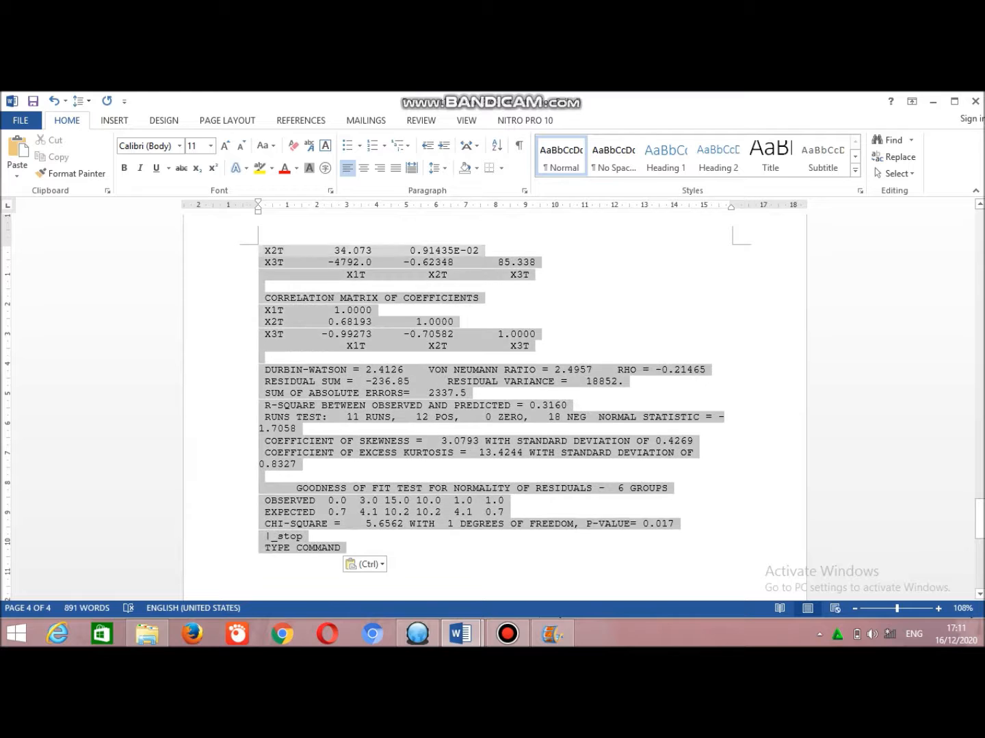
{"action": "key", "text": "shift+Up"}
{"action": "key", "text": "shift+Up"}
{"action": "key", "text": "shift+Up"}
{"action": "key", "text": "shift+Up"}
{"action": "key", "text": "shift+Up"}
{"action": "key", "text": "shift+Up"}
{"action": "key", "text": "shift+Up"}
{"action": "key", "text": "shift+Up"}
{"action": "key", "text": "shift+Up"}
{"action": "key", "text": "shift+Up"}
{"action": "key", "text": "shift+Up"}
{"action": "key", "text": "shift+Up"}
{"action": "key", "text": "shift+Up"}
{"action": "key", "text": "shift+Up"}
{"action": "key", "text": "shift+Up"}
{"action": "key", "text": "shift+Up"}
{"action": "key", "text": "shift+Up"}
{"action": "key", "text": "shift+Up"}
{"action": "key", "text": "shift+Up"}
{"action": "key", "text": "shift+Up"}
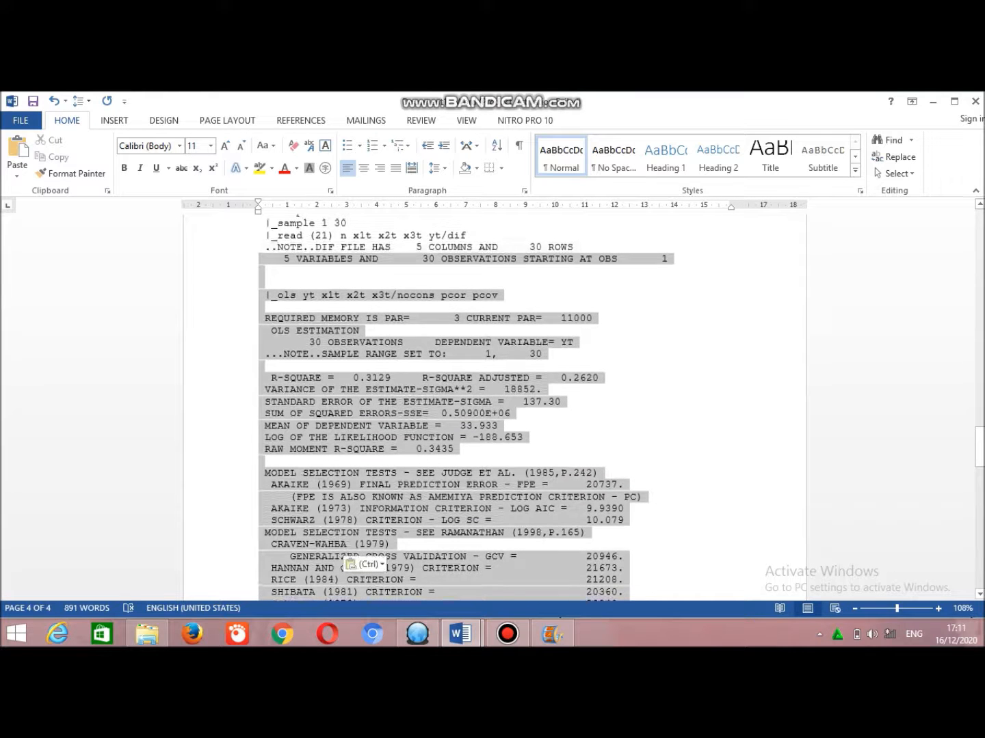
{"action": "key", "text": "shift+Up"}
{"action": "key", "text": "shift+Up"}
{"action": "key", "text": "shift+Up"}
{"action": "key", "text": "shift+Up"}
{"action": "key", "text": "shift+Up"}
{"action": "key", "text": "shift+Up"}
{"action": "key", "text": "shift+Up"}
{"action": "key", "text": "shift+Up"}
{"action": "key", "text": "shift+Up"}
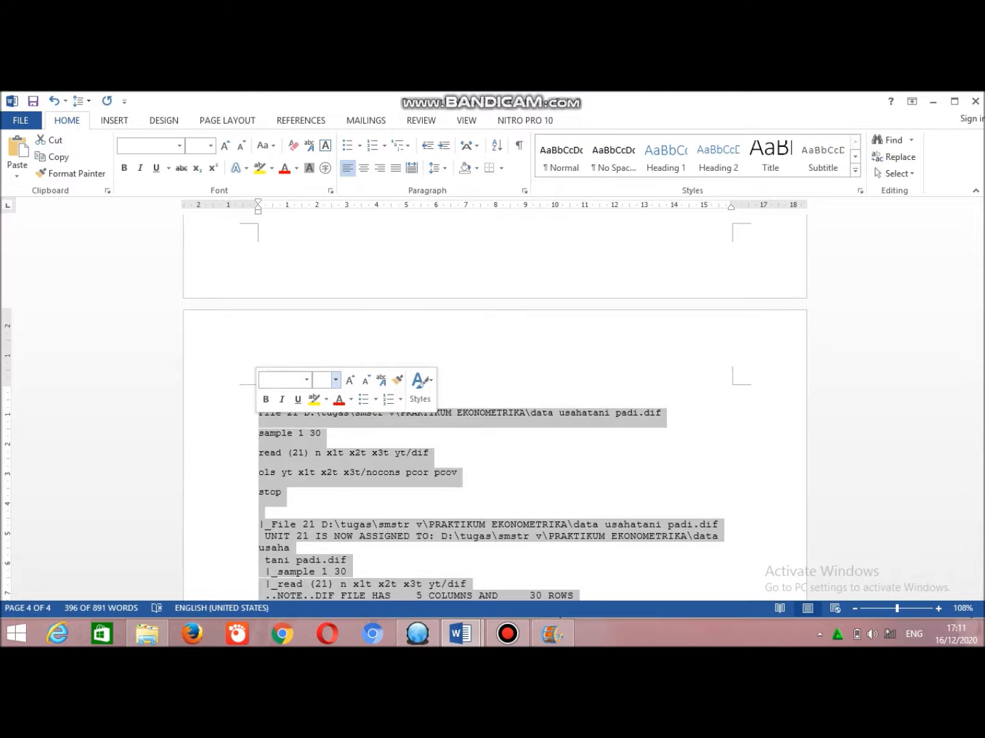
{"action": "left_click", "coordinate": [336, 379]}
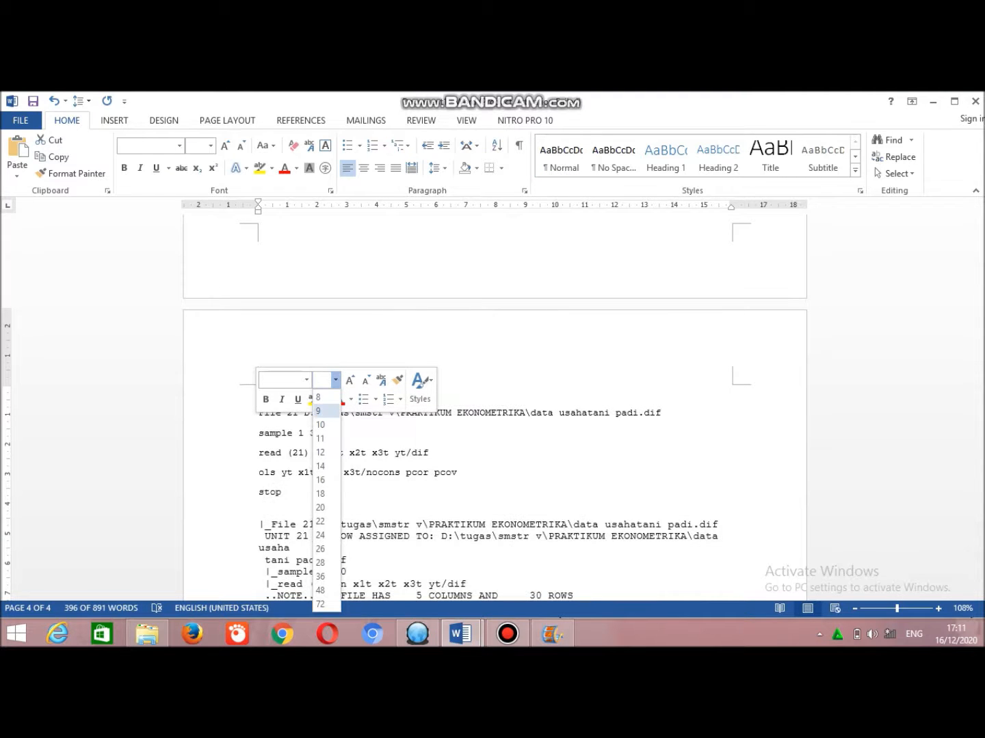
{"action": "left_click", "coordinate": [336, 380]}
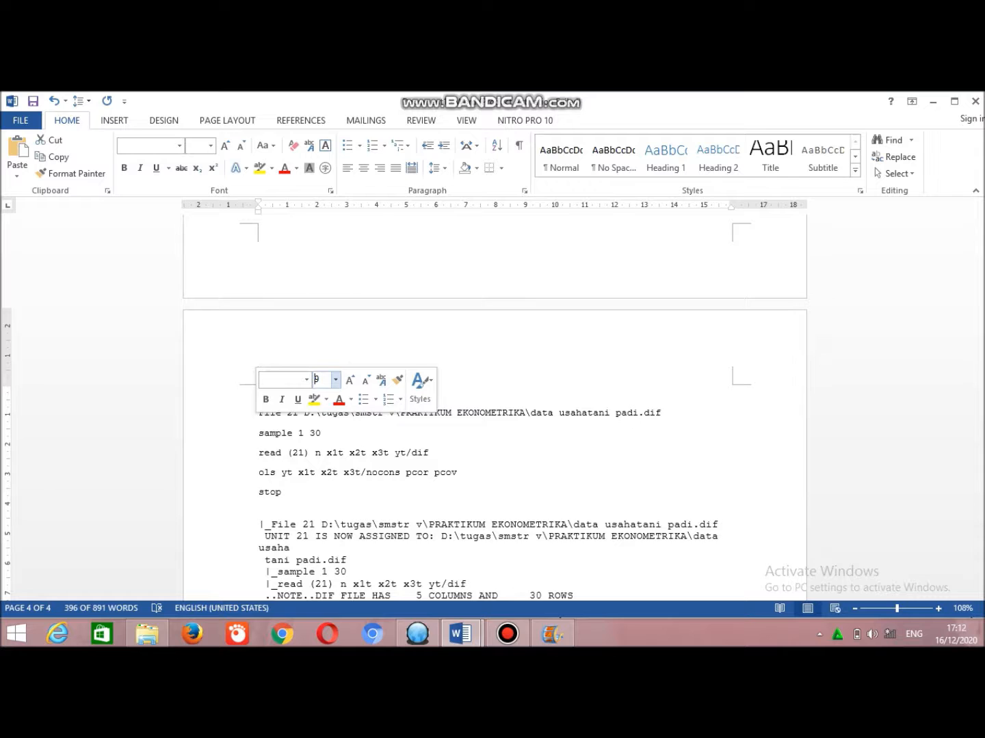
{"action": "type", "text": "9"}
{"action": "key", "text": "Return"}
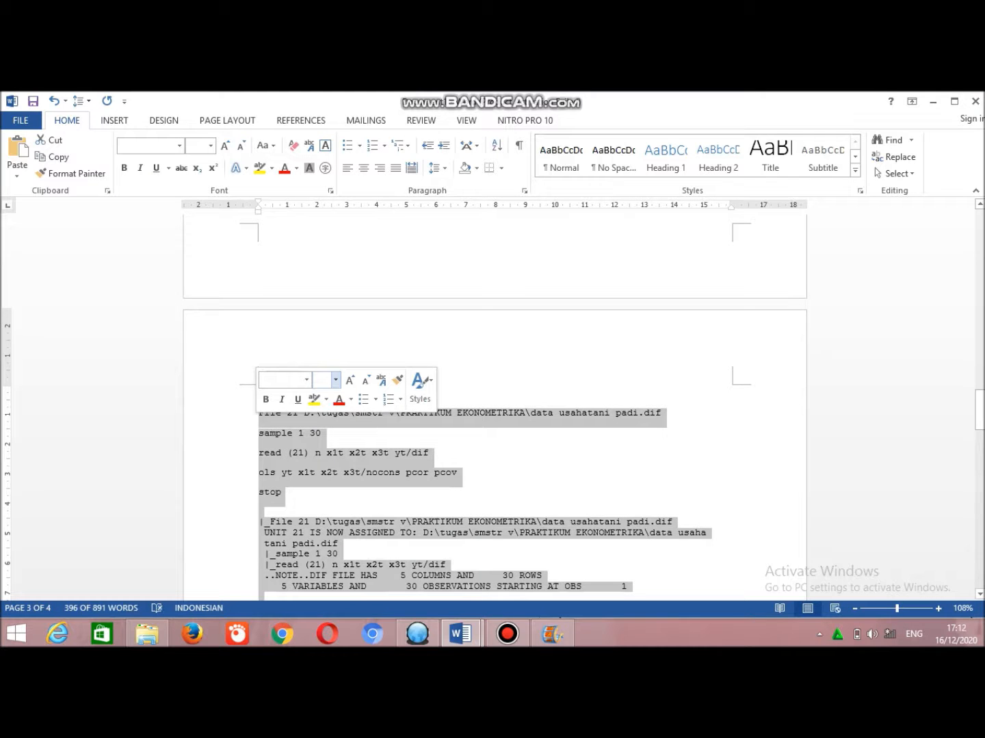